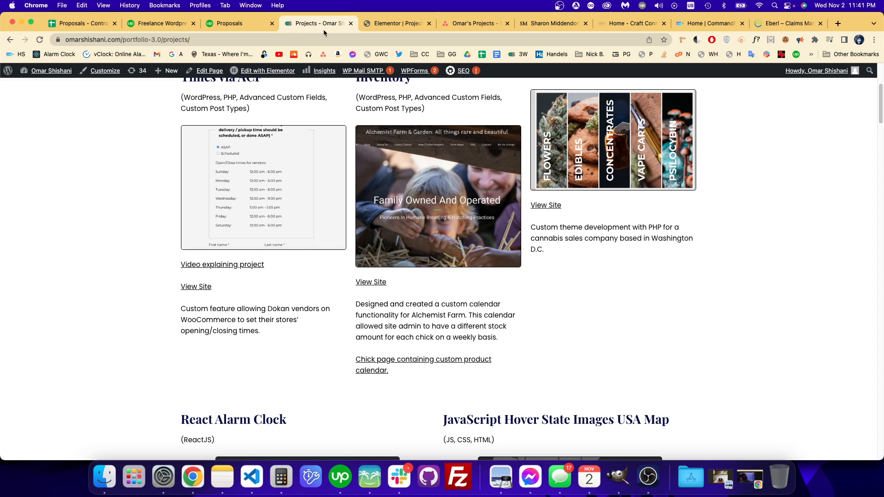
Step: Switch to GIMP and try to load the 11.39.04 PM Modeling screenshot from the Desktop folder in Finder
{"action": "left_click", "coordinate": [372, 27]}
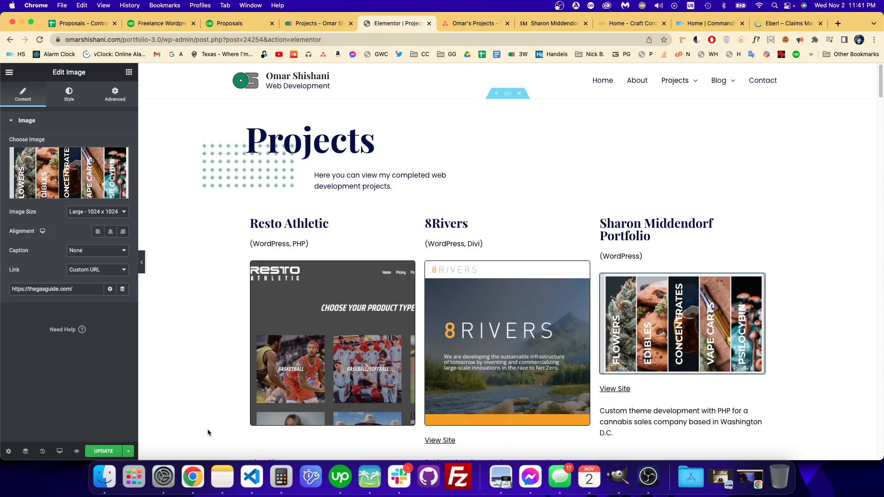
{"action": "left_click", "coordinate": [619, 476]}
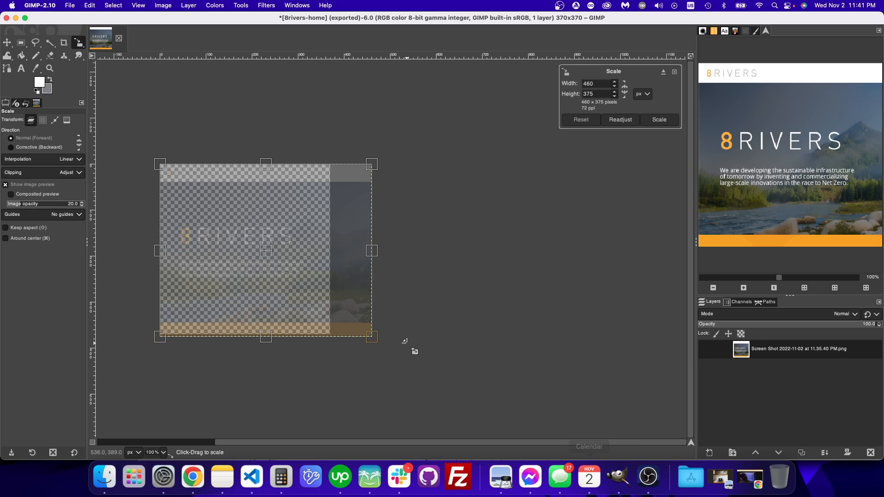
{"action": "left_click", "coordinate": [98, 477]}
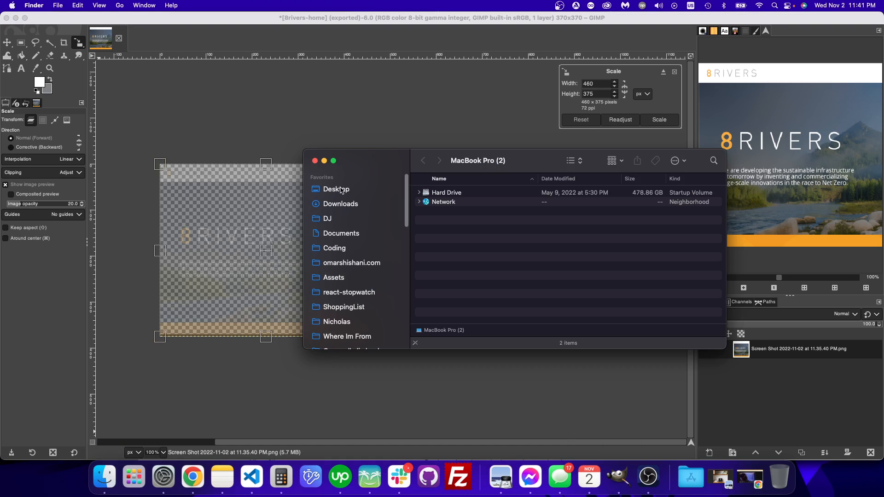
{"action": "left_click", "coordinate": [341, 190]}
{"action": "left_click", "coordinate": [461, 305]}
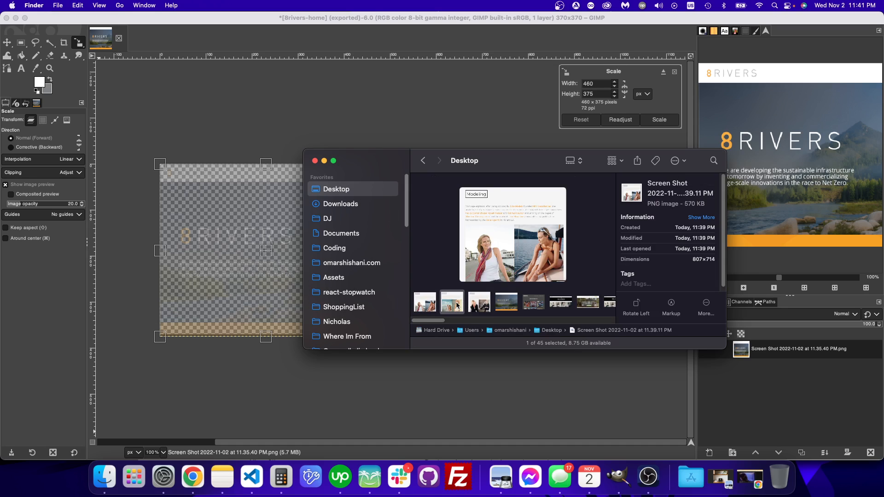
{"action": "left_click", "coordinate": [473, 307]}
{"action": "left_click", "coordinate": [449, 305]}
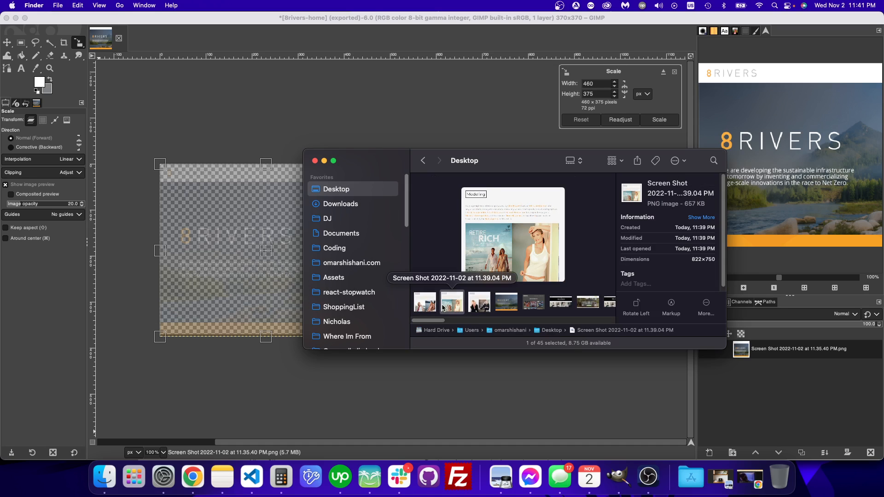
{"action": "left_click_drag", "start_coordinate": [449, 307], "coordinate": [144, 33]}
Step: Close the 8rivers-home image in GIMP and discard its changes
{"action": "left_click", "coordinate": [121, 39]}
{"action": "left_click", "coordinate": [119, 39]}
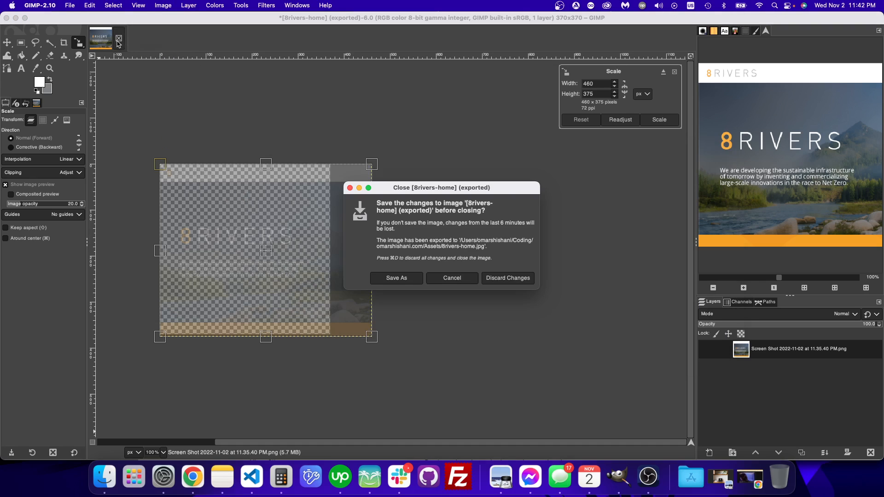
{"action": "left_click", "coordinate": [510, 278]}
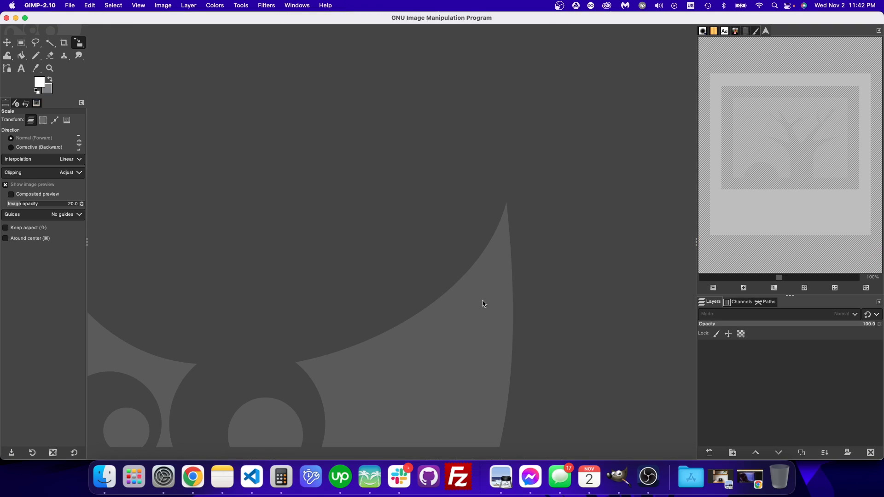
Step: Open the 11.39.04 PM Modeling screenshot from Finder in GIMP and bring up its canvas size settings
{"action": "left_click", "coordinate": [104, 476]}
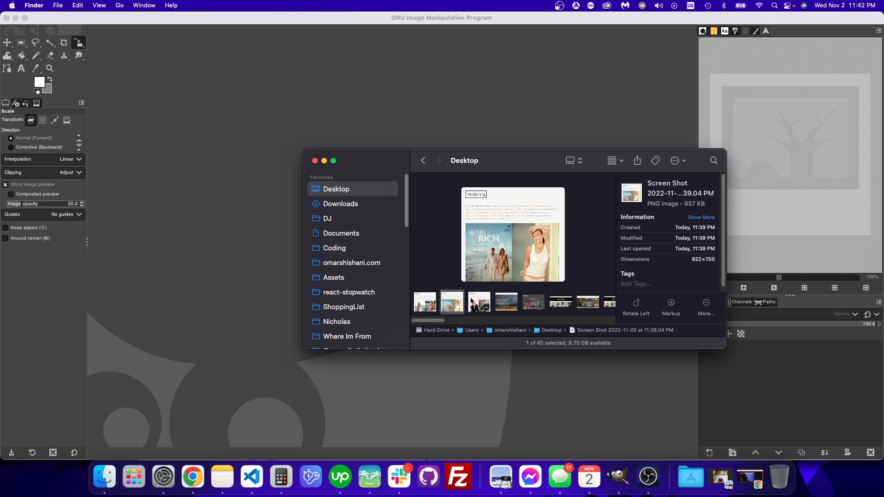
{"action": "left_click_drag", "start_coordinate": [456, 311], "coordinate": [222, 144]}
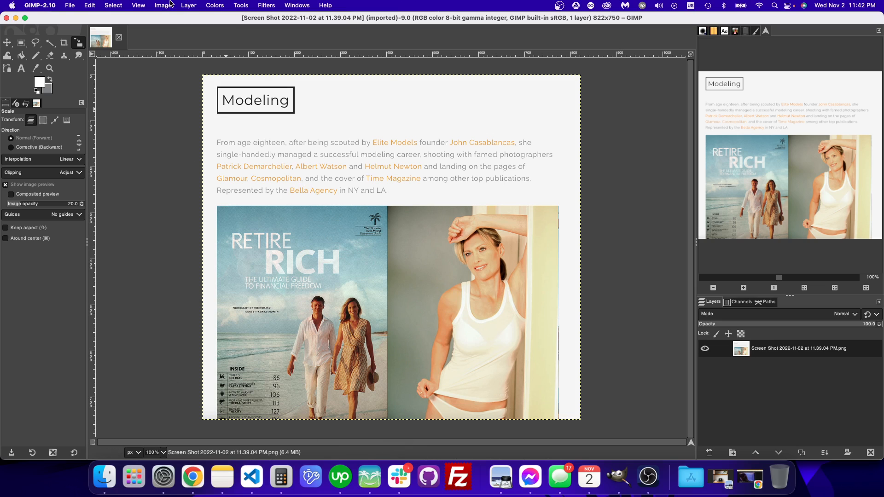
{"action": "left_click", "coordinate": [170, 4]}
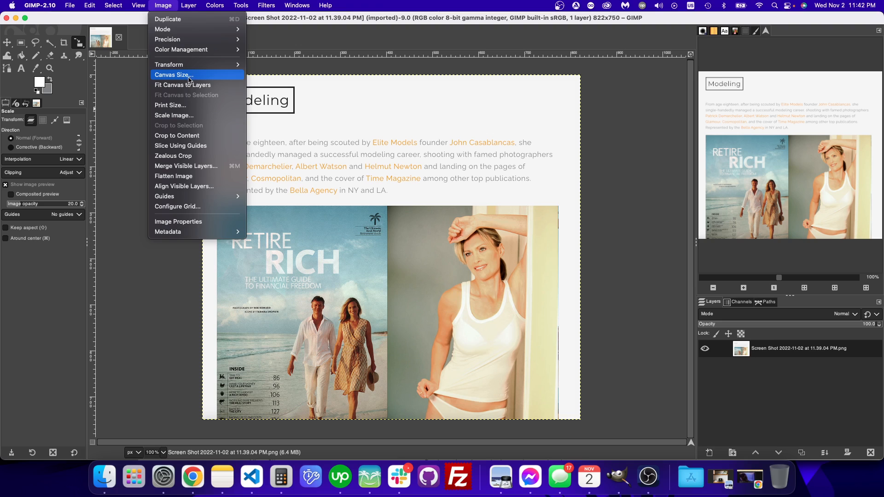
{"action": "left_click", "coordinate": [189, 78]}
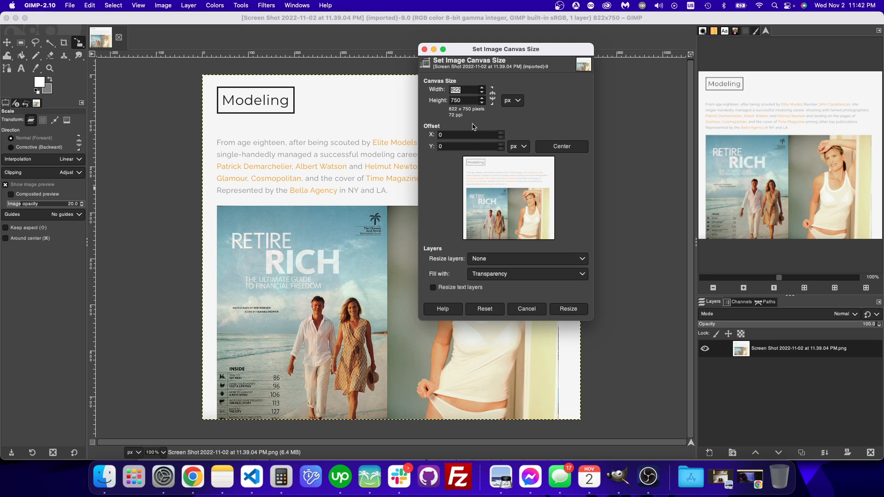
Step: Switch to Chrome and inspect the Alchemist Farm image on the live Projects page for its dimensions, skipping the break reminder
{"action": "left_click", "coordinate": [190, 478]}
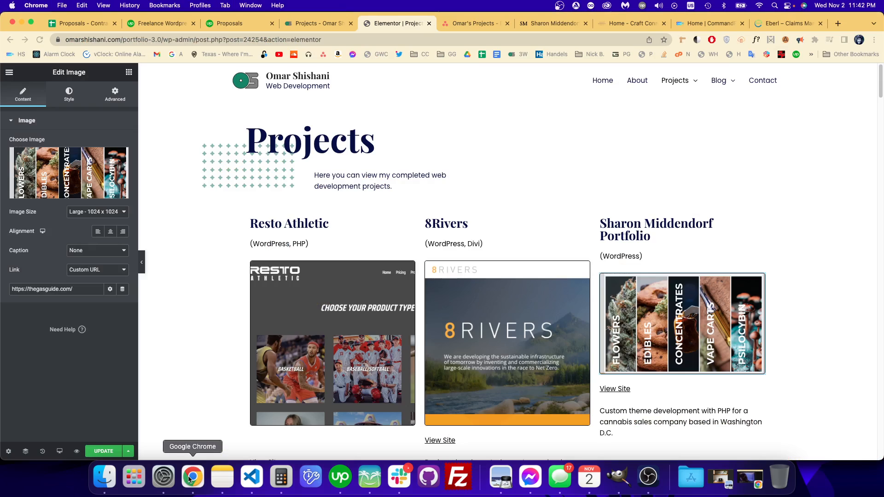
{"action": "left_click", "coordinate": [325, 20]}
{"action": "scroll", "coordinate": [448, 163], "scroll_direction": "up", "scroll_amount": 3}
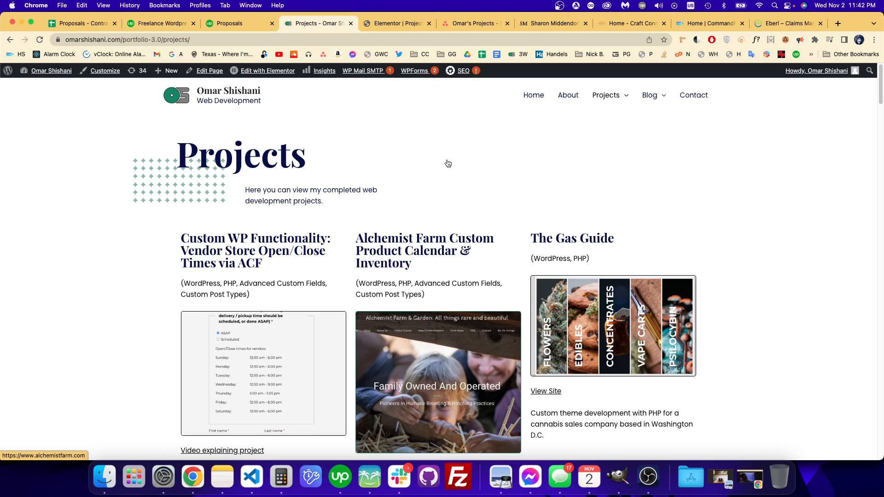
{"action": "scroll", "coordinate": [448, 163], "scroll_direction": "down", "scroll_amount": 5}
{"action": "scroll", "coordinate": [448, 163], "scroll_direction": "up", "scroll_amount": 5}
{"action": "scroll", "coordinate": [448, 164], "scroll_direction": "down", "scroll_amount": 2}
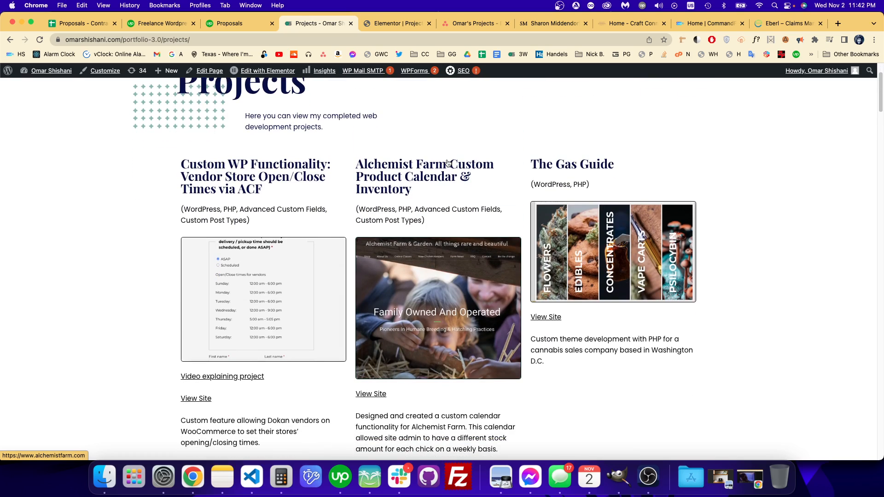
{"action": "key", "text": "super+shift+c"}
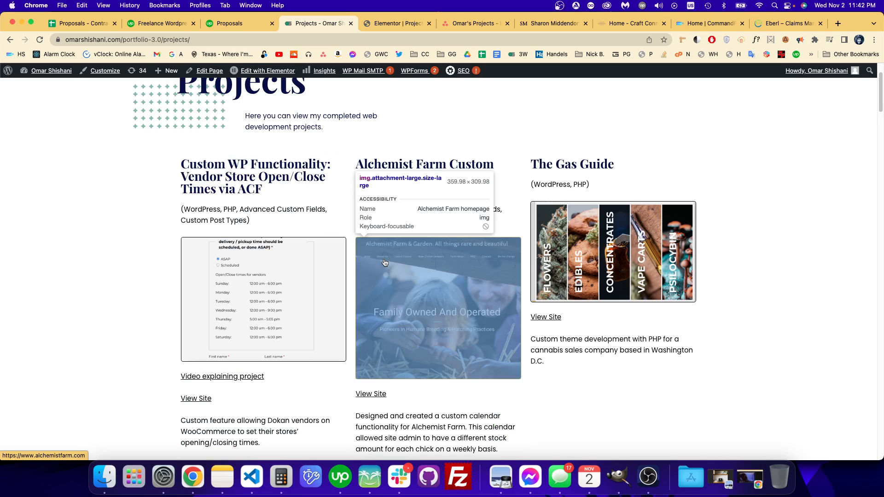
{"action": "left_click", "coordinate": [468, 324]}
{"action": "scroll", "coordinate": [480, 346], "scroll_direction": "down", "scroll_amount": 2}
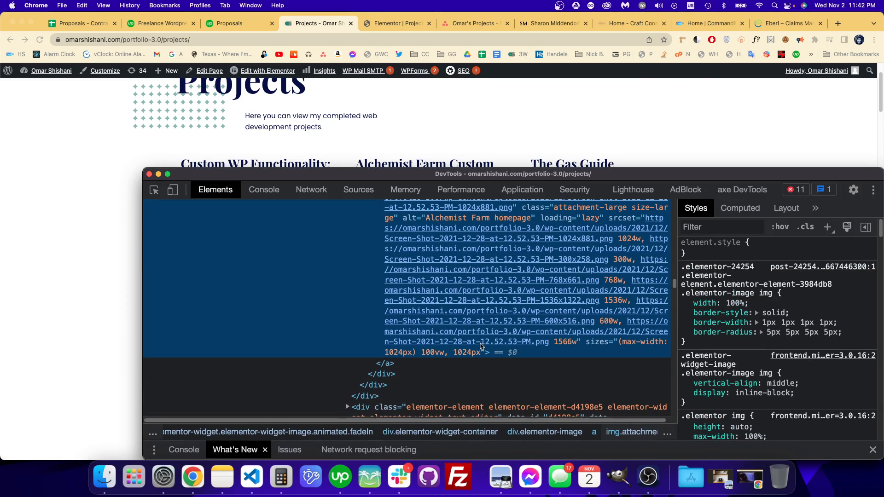
{"action": "scroll", "coordinate": [480, 346], "scroll_direction": "up", "scroll_amount": 1}
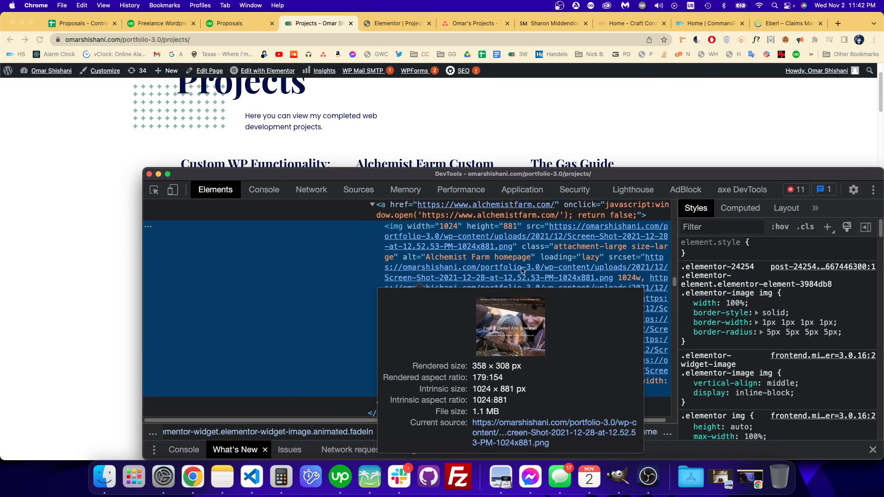
{"action": "mouse_move", "coordinate": [494, 243]}
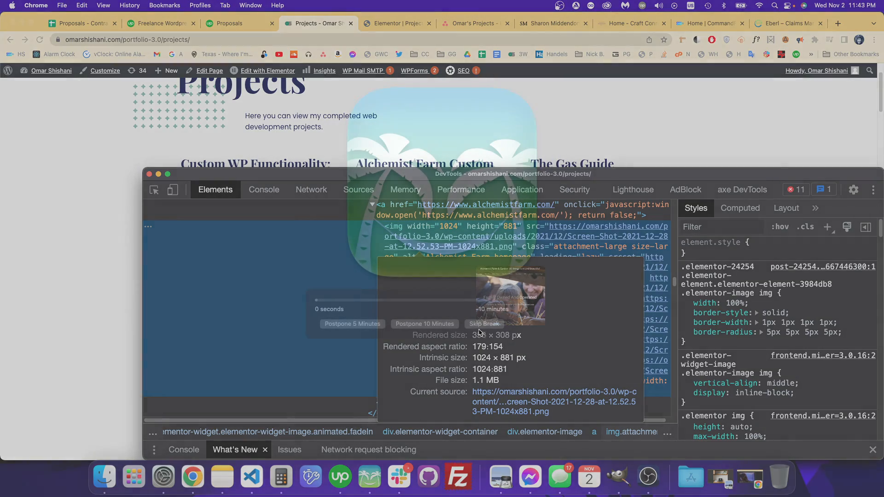
{"action": "left_click", "coordinate": [117, 236]}
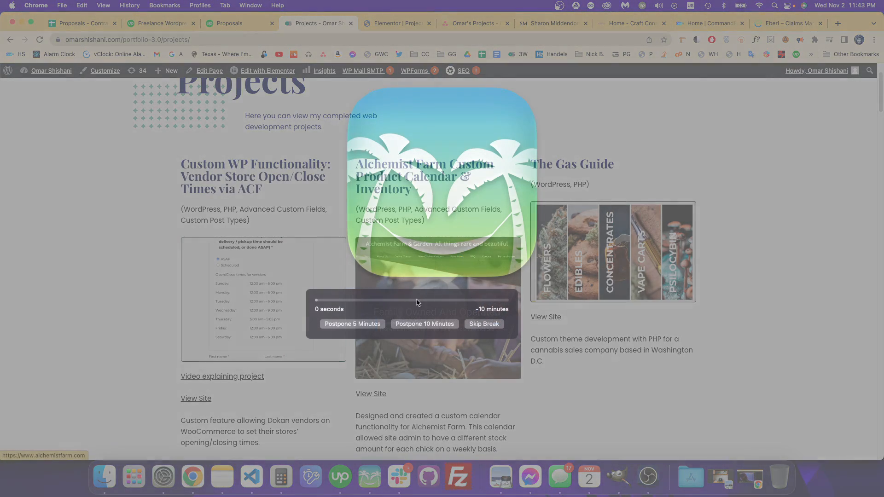
{"action": "left_click", "coordinate": [483, 324]}
Step: Switch back to GIMP and resize the Modeling screenshot's canvas to 370 × 370 px
{"action": "left_click", "coordinate": [620, 476]}
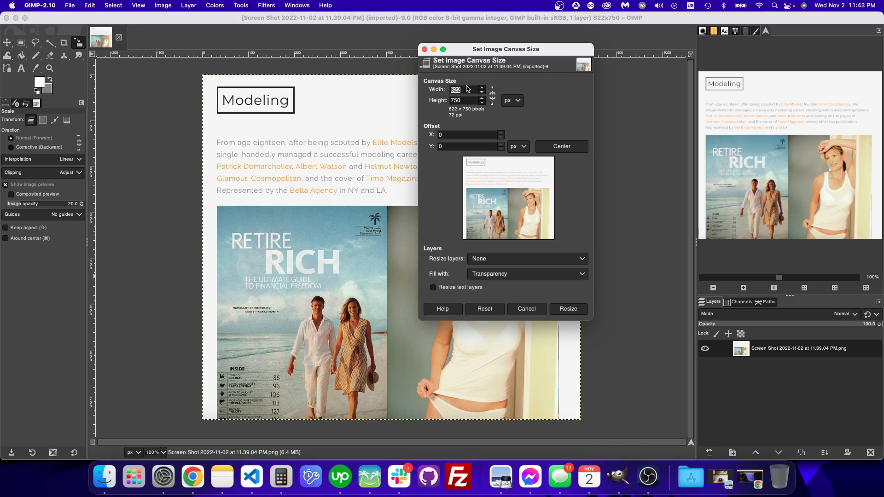
{"action": "key", "text": "Tab"}
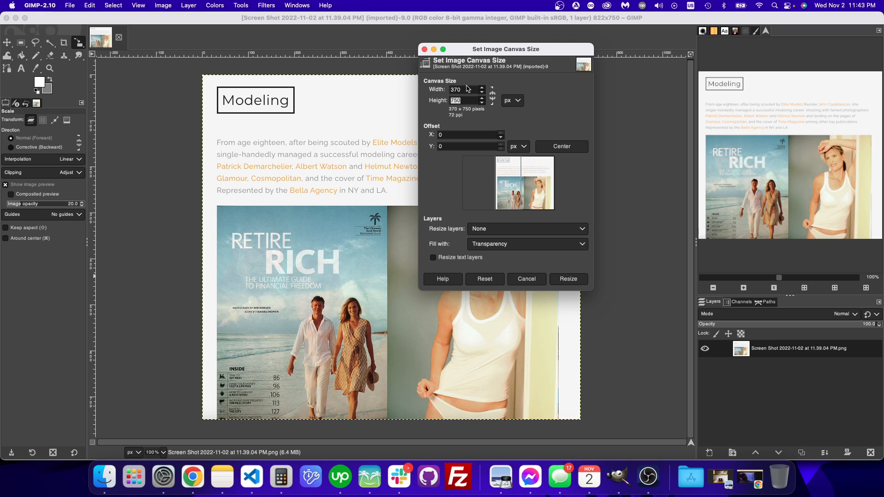
{"action": "type", "text": "3"}
{"action": "key", "text": "Tab"}
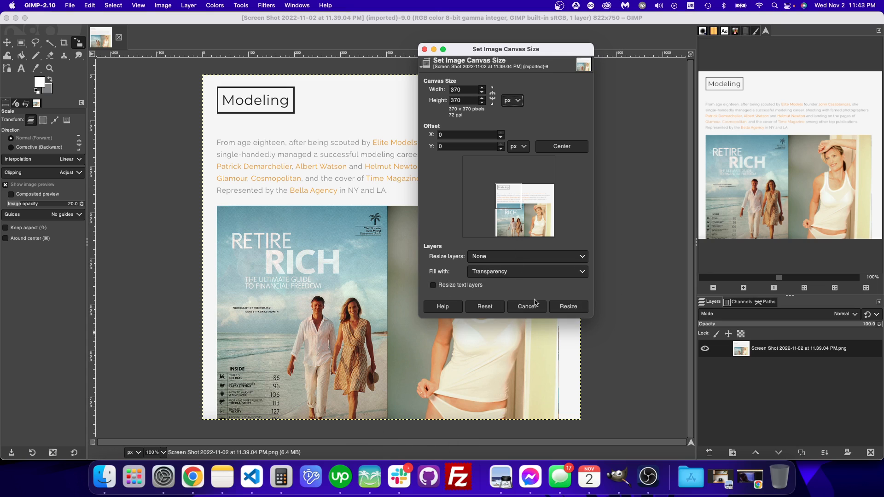
{"action": "left_click", "coordinate": [560, 313]}
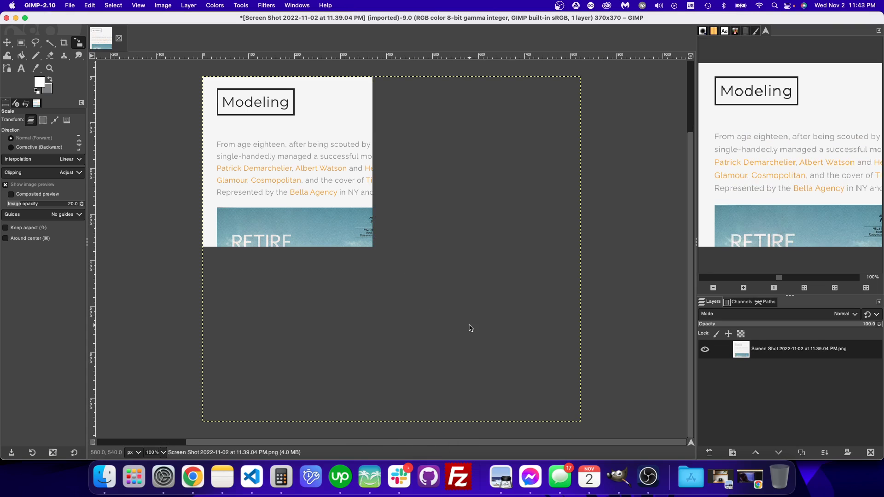
Step: Scale the screenshot layer down to about 410 × 374 px to fit the canvas height
{"action": "left_click", "coordinate": [470, 328]}
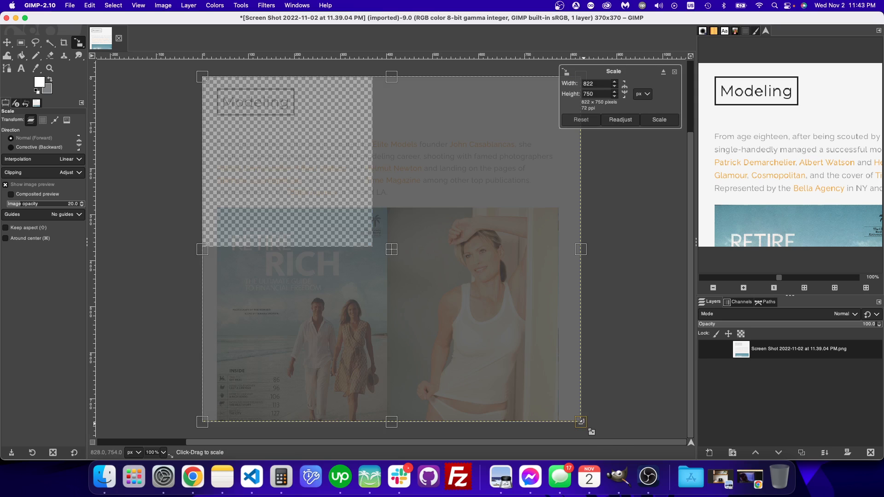
{"action": "left_click_drag", "start_coordinate": [581, 421], "coordinate": [314, 334]}
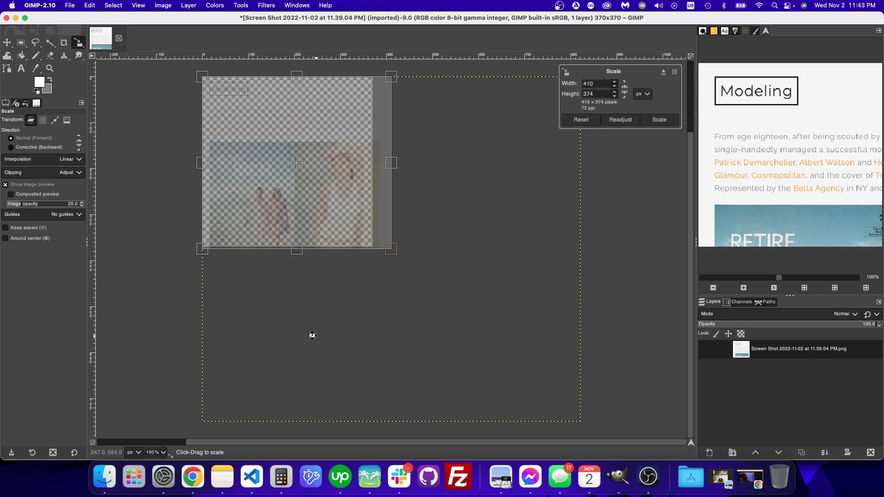
{"action": "key", "text": "Return"}
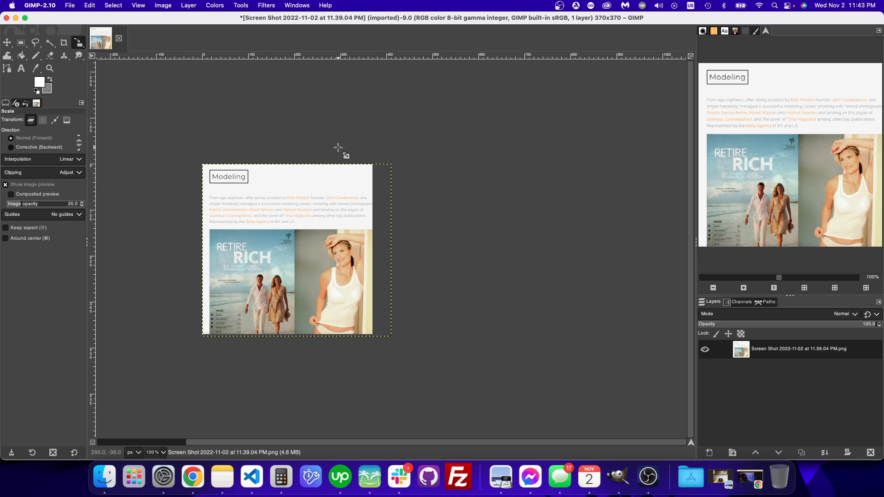
{"action": "key", "text": "super"}
{"action": "key", "text": "super+shift+e"}
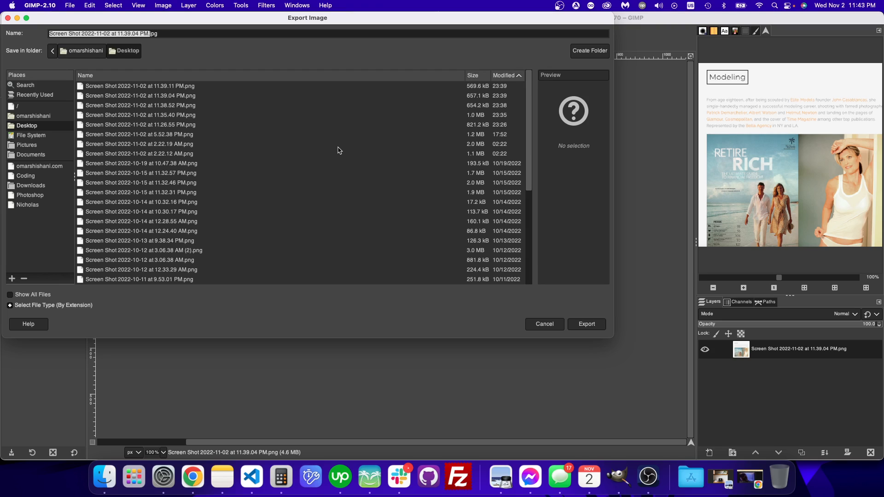
{"action": "key", "text": "Right"}
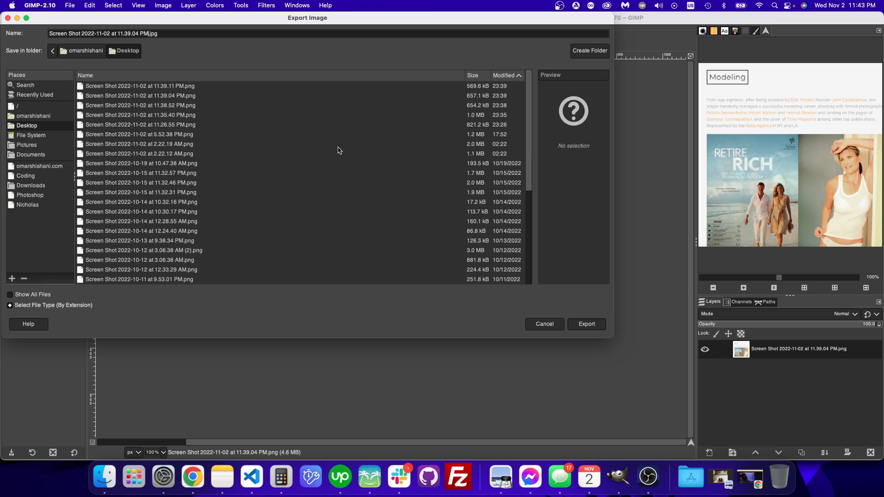
{"action": "key", "text": "shift+Home"}
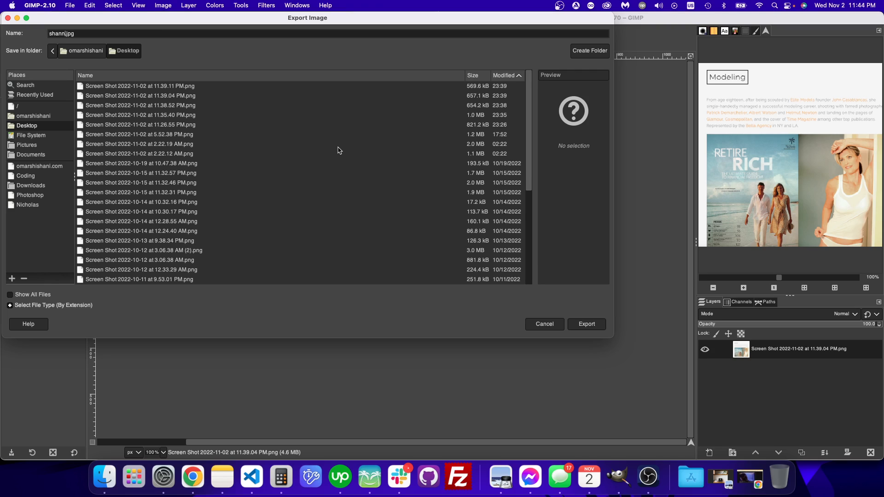
{"action": "left_click", "coordinate": [30, 167]}
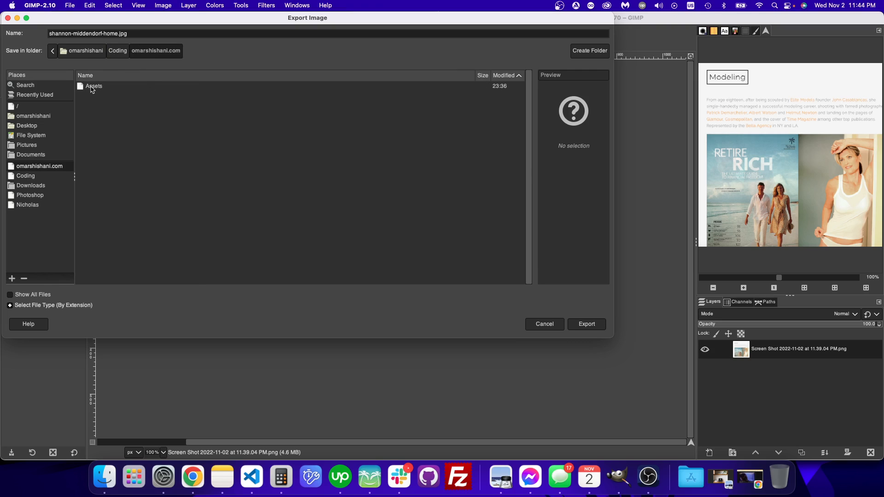
{"action": "double_click", "coordinate": [92, 86]}
{"action": "key", "text": "Return"}
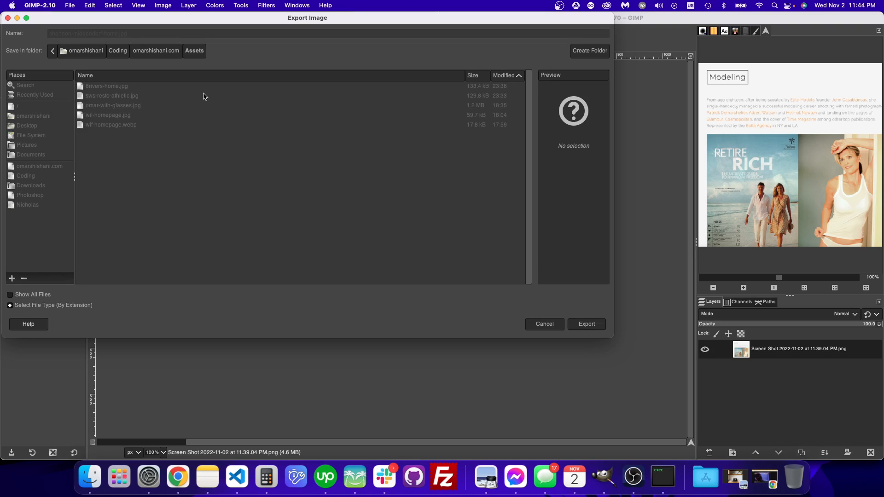
{"action": "key", "text": "Return"}
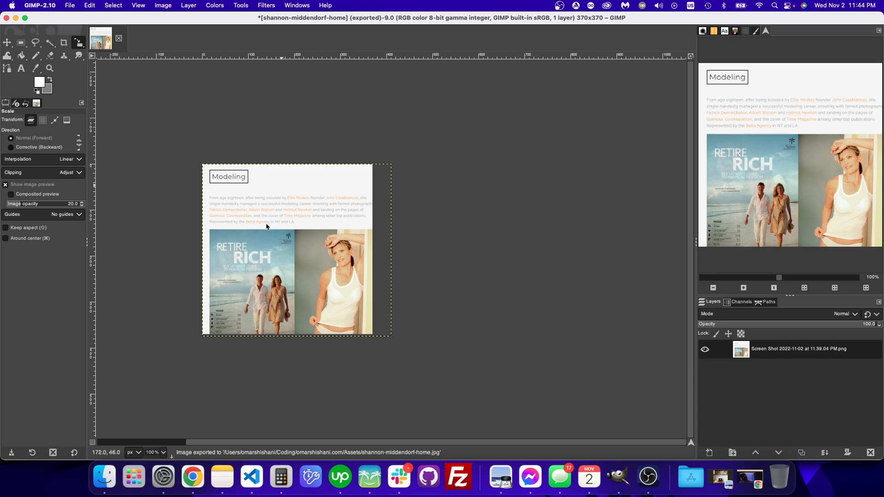
{"action": "left_click", "coordinate": [102, 477]}
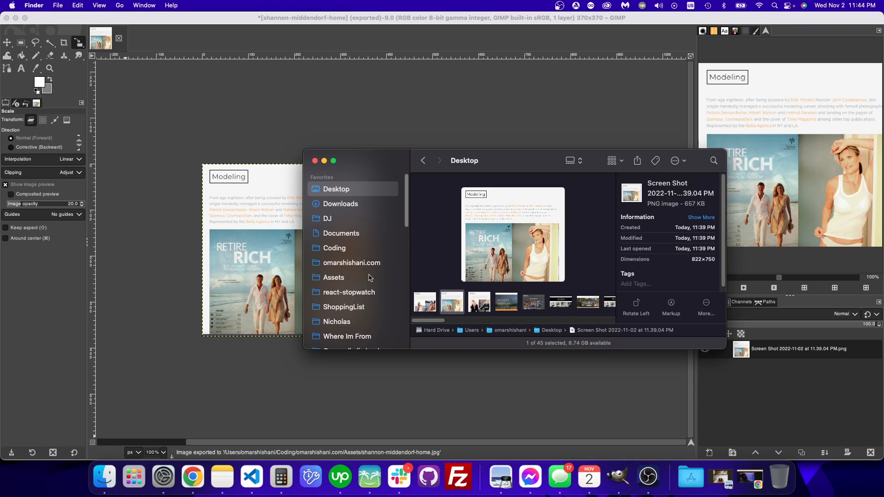
{"action": "scroll", "coordinate": [368, 279], "scroll_direction": "down", "scroll_amount": 10}
{"action": "scroll", "coordinate": [369, 278], "scroll_direction": "up", "scroll_amount": 5}
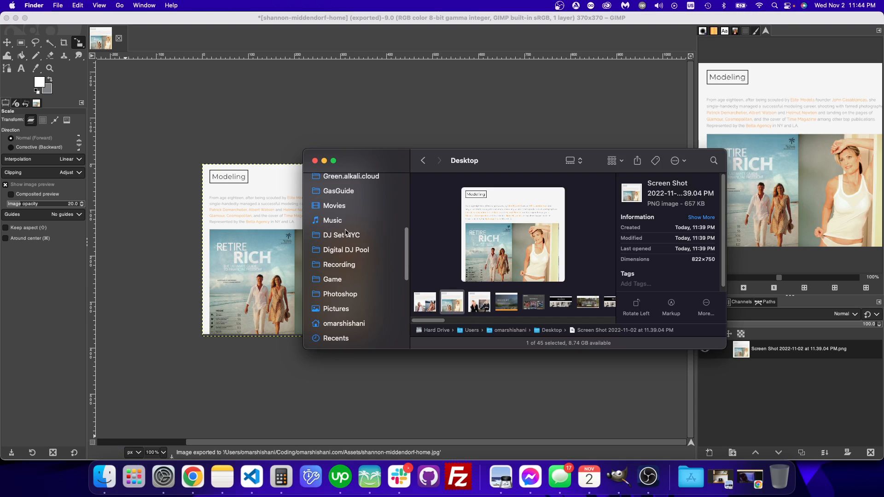
{"action": "scroll", "coordinate": [346, 233], "scroll_direction": "up", "scroll_amount": 5}
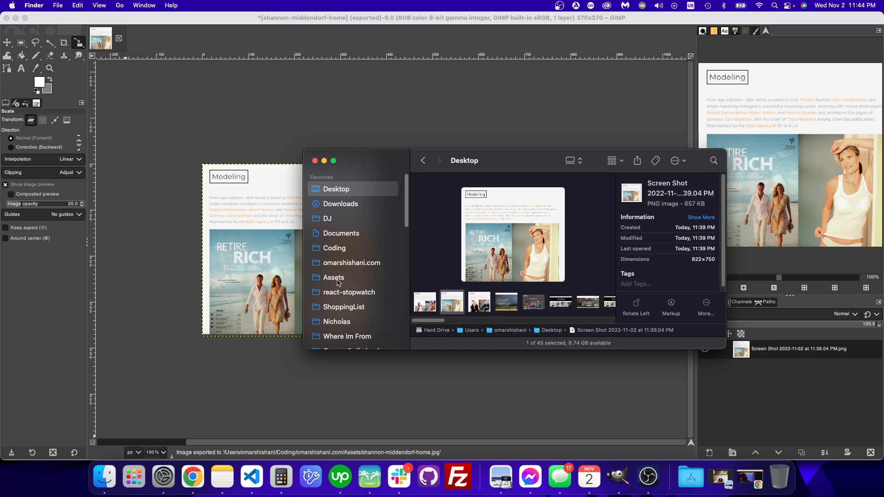
{"action": "left_click", "coordinate": [333, 278]}
{"action": "mouse_move", "coordinate": [552, 321]}
{"action": "left_mouse_down"}
{"action": "mouse_move", "coordinate": [513, 319]}
{"action": "mouse_move", "coordinate": [550, 321]}
{"action": "left_mouse_up"}
{"action": "double_click", "coordinate": [475, 305]}
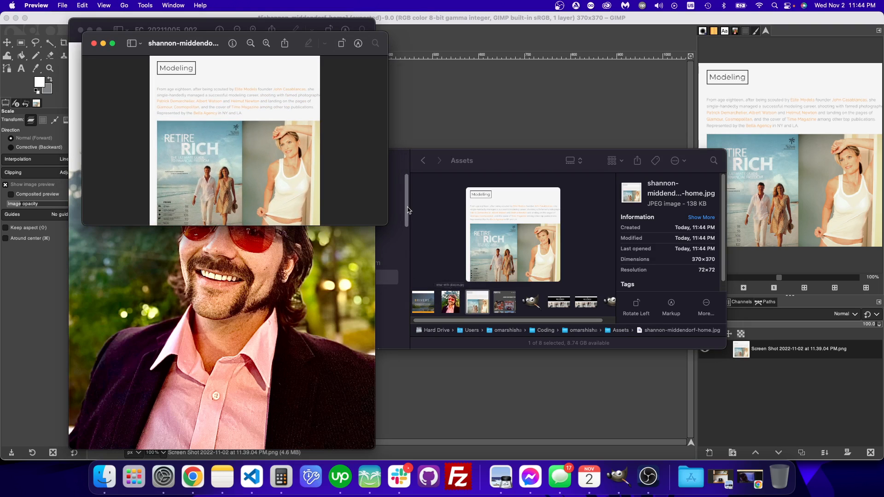
Step: Close the unrelated portrait photo and slightly enlarge the exported thumbnail's preview window
{"action": "left_click", "coordinate": [261, 301]}
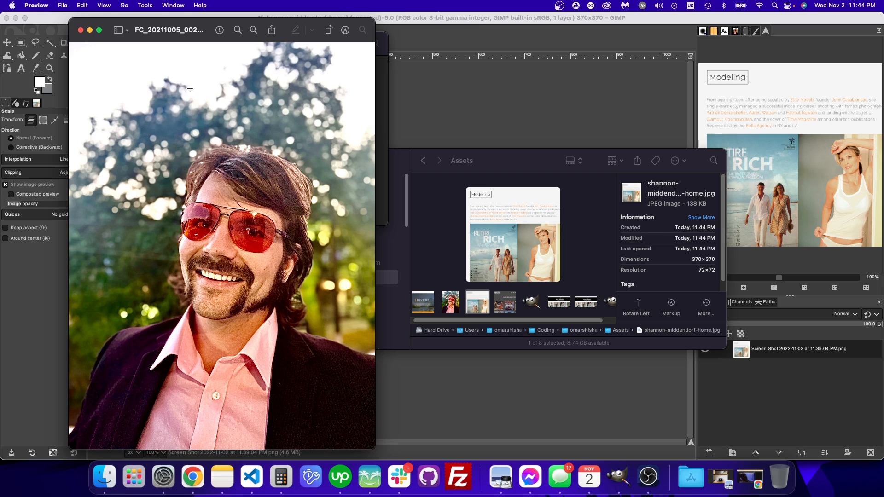
{"action": "left_click", "coordinate": [80, 31]}
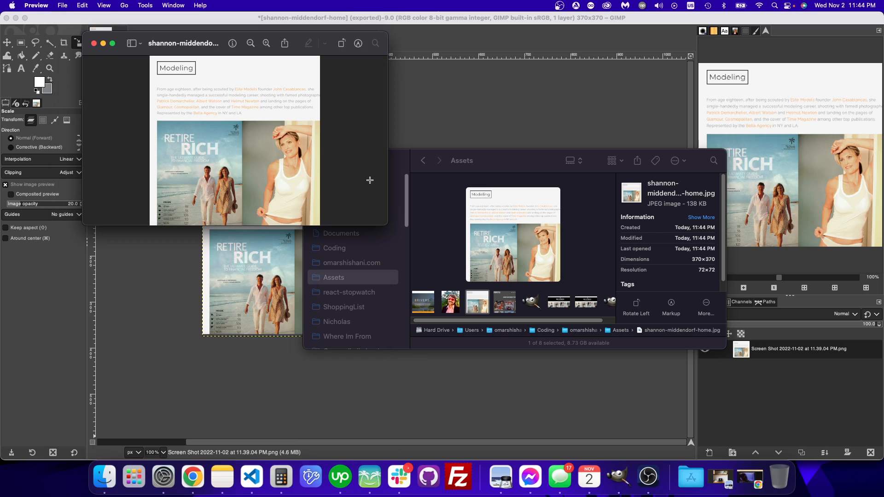
{"action": "left_click_drag", "start_coordinate": [382, 223], "coordinate": [248, 231]}
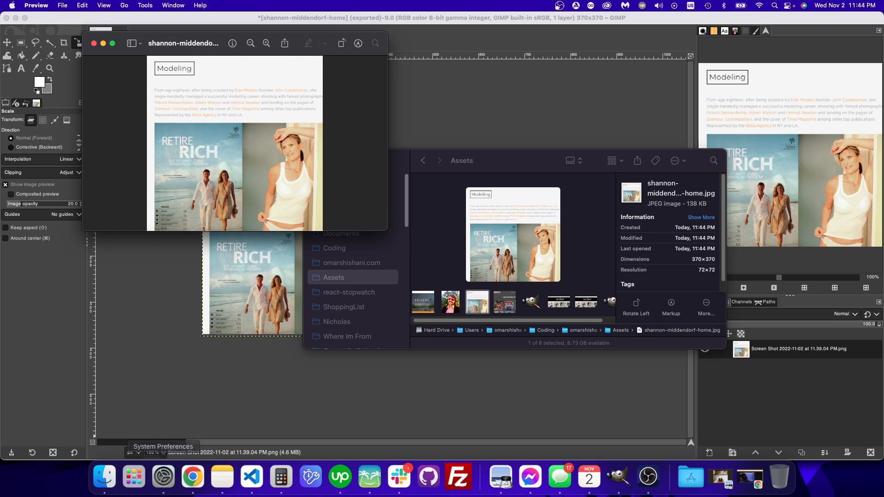
Step: Switch to Chrome, compare the thumbnail preview with the live Projects page, and close the preview and Finder windows
{"action": "left_click", "coordinate": [202, 482]}
{"action": "left_click", "coordinate": [104, 479]}
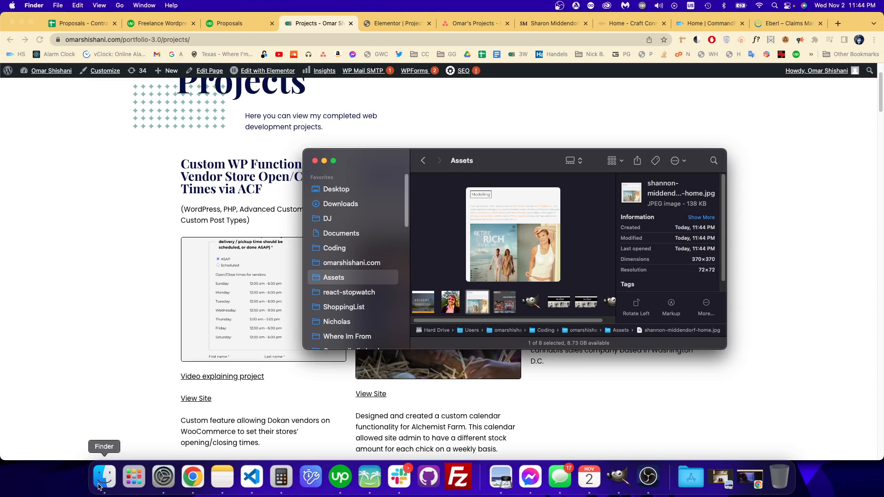
{"action": "double_click", "coordinate": [481, 304]}
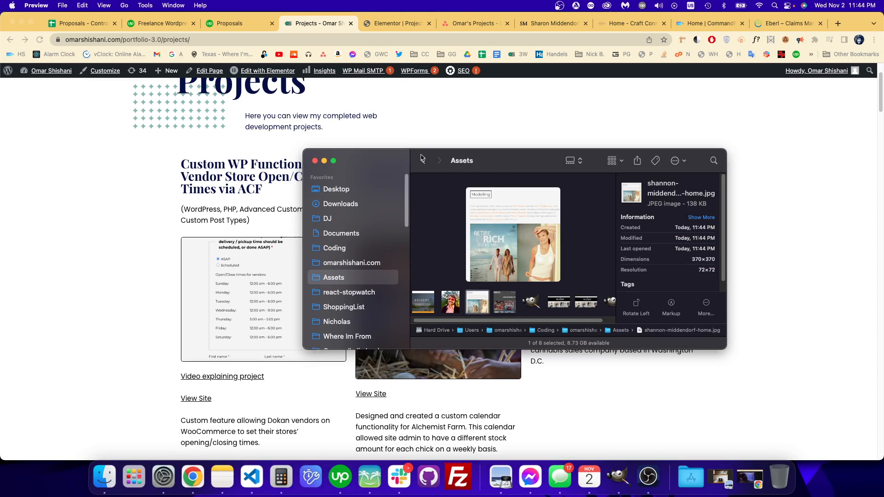
{"action": "left_click_drag", "start_coordinate": [400, 165], "coordinate": [755, 134]}
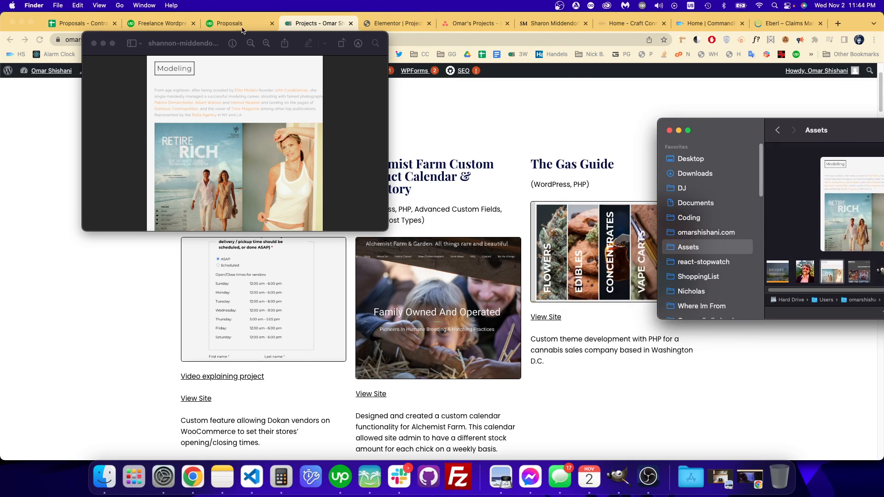
{"action": "mouse_move", "coordinate": [146, 32]}
{"action": "left_mouse_down"}
{"action": "mouse_move", "coordinate": [159, 25]}
{"action": "mouse_move", "coordinate": [419, 141]}
{"action": "mouse_move", "coordinate": [415, 175]}
{"action": "mouse_move", "coordinate": [342, 156]}
{"action": "mouse_move", "coordinate": [346, 196]}
{"action": "mouse_move", "coordinate": [340, 169]}
{"action": "mouse_move", "coordinate": [143, 29]}
{"action": "left_mouse_up"}
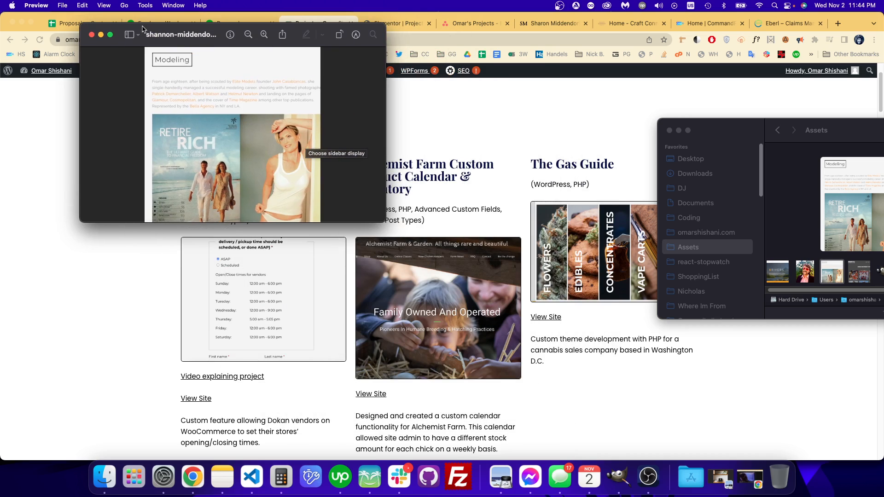
{"action": "left_click", "coordinate": [92, 35]}
{"action": "left_click", "coordinate": [669, 130]}
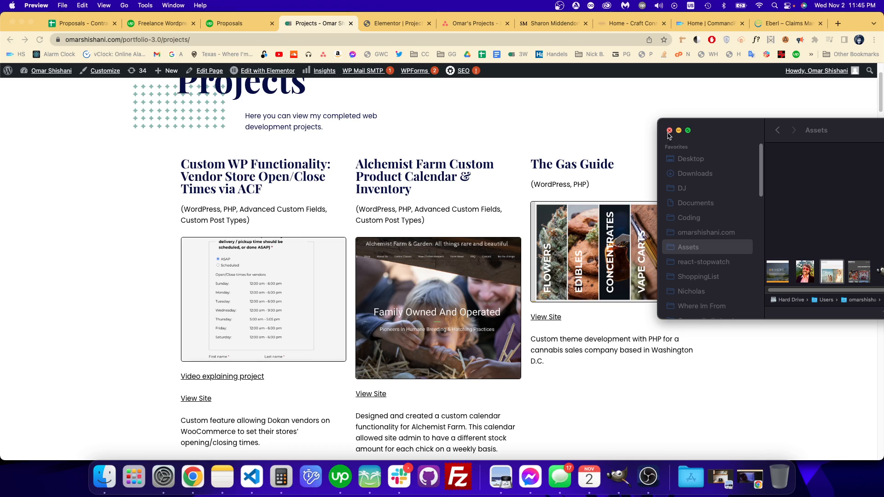
{"action": "left_click", "coordinate": [379, 26]}
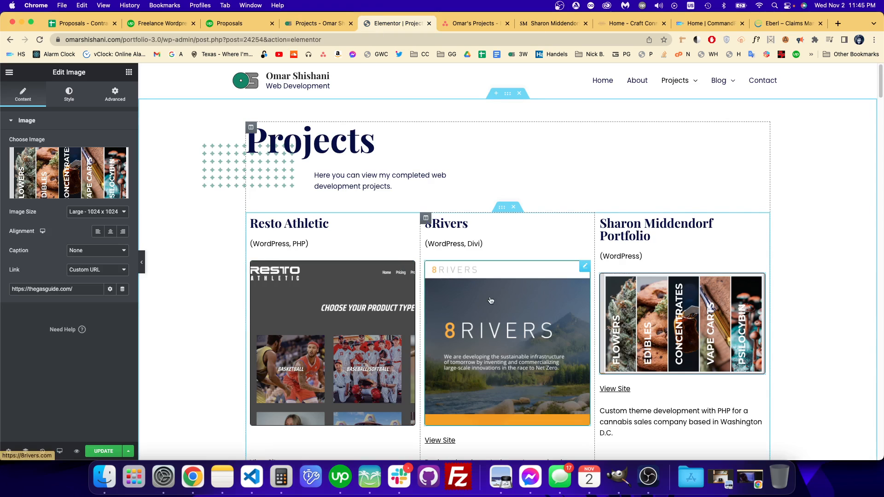
{"action": "left_click", "coordinate": [56, 195]}
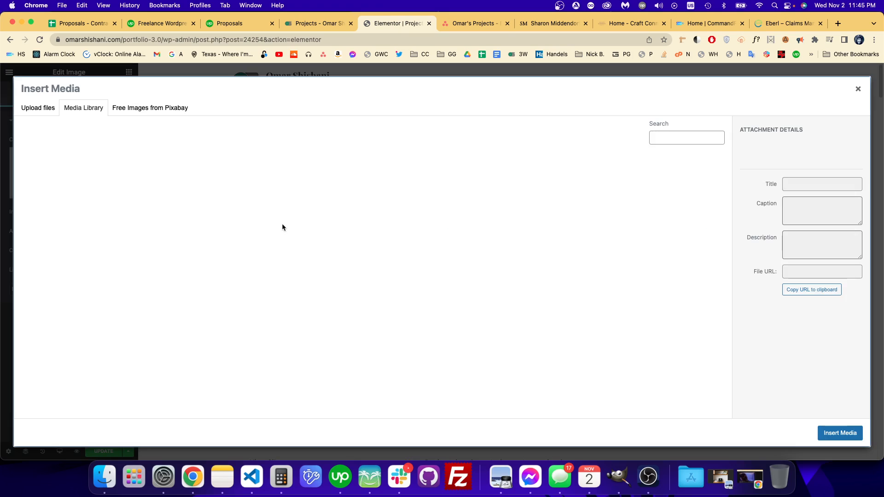
{"action": "left_click", "coordinate": [23, 111]}
{"action": "left_click", "coordinate": [428, 249]}
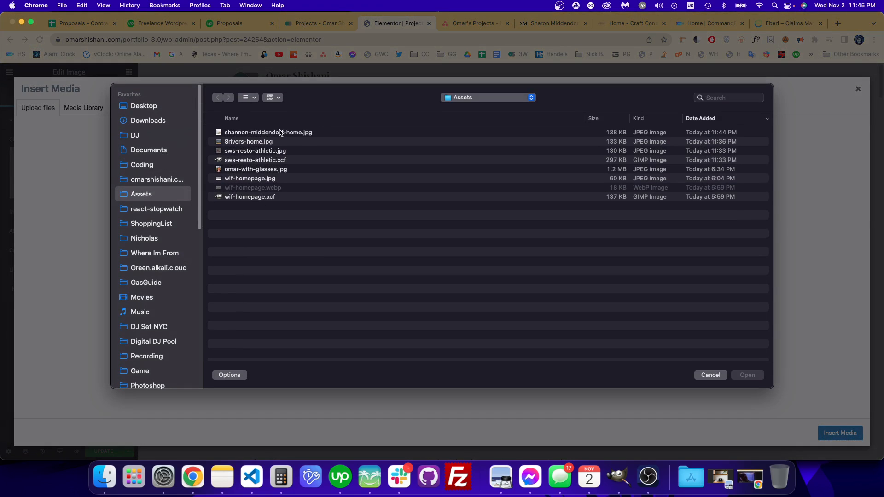
{"action": "double_click", "coordinate": [281, 133]}
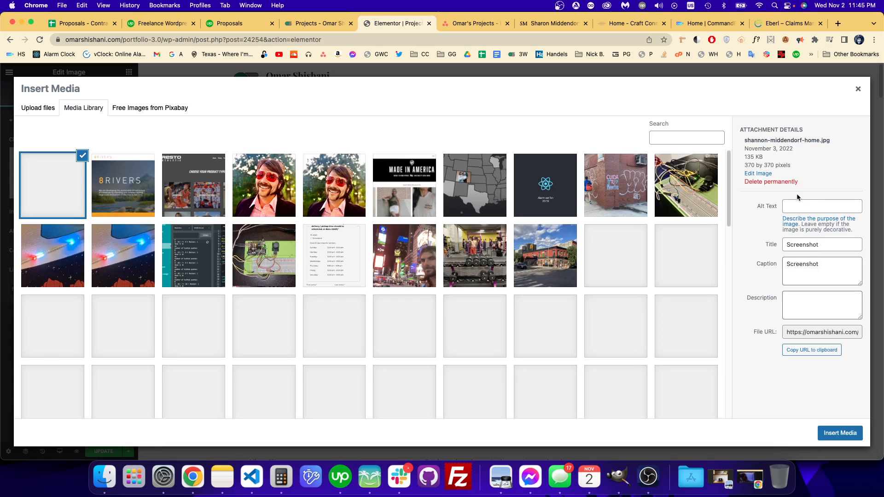
Step: Set the uploaded image's alt text to the portfolio owner's full name followed by "homepage screenshot", and insert the image
{"action": "left_click", "coordinate": [803, 206]}
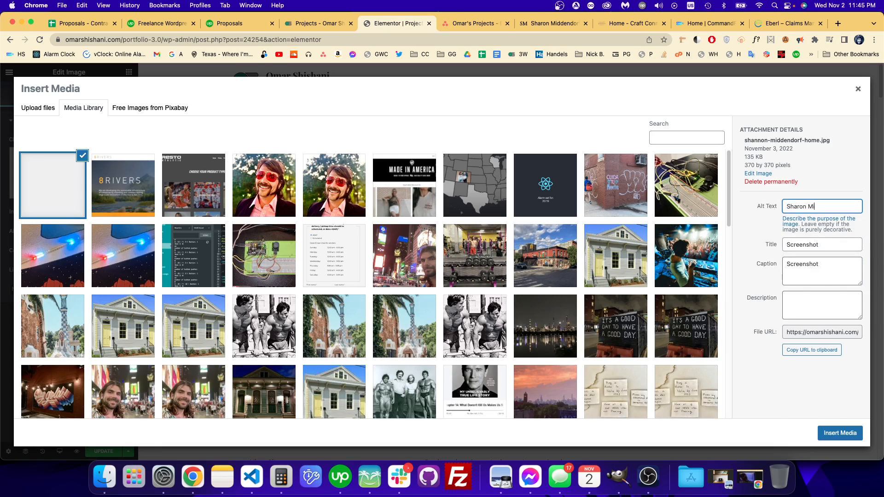
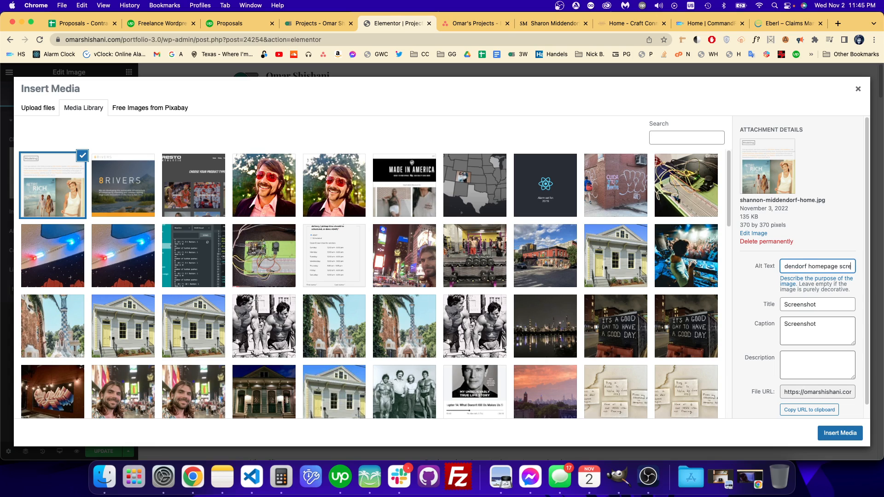
{"action": "left_click", "coordinate": [839, 433]}
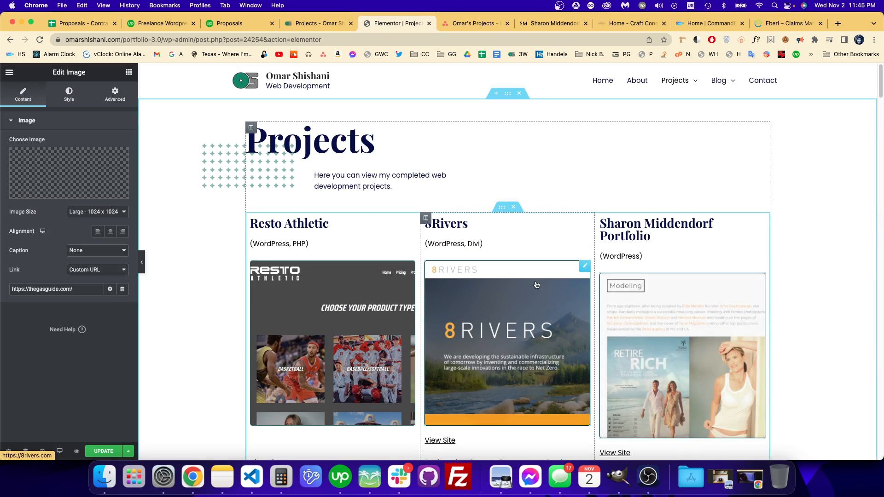
Step: Publish the Elementor page update and reload the live Projects page
{"action": "scroll", "coordinate": [611, 332], "scroll_direction": "down", "scroll_amount": 3}
{"action": "scroll", "coordinate": [611, 332], "scroll_direction": "up", "scroll_amount": 2}
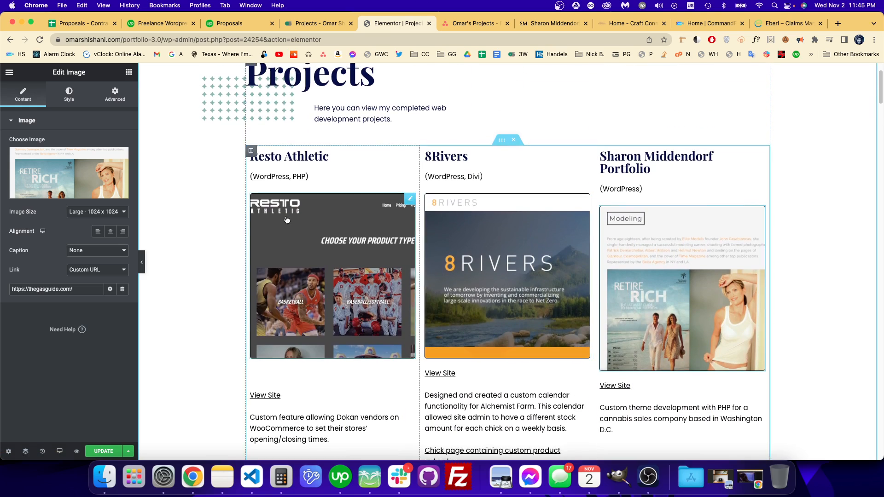
{"action": "left_click", "coordinate": [103, 451]}
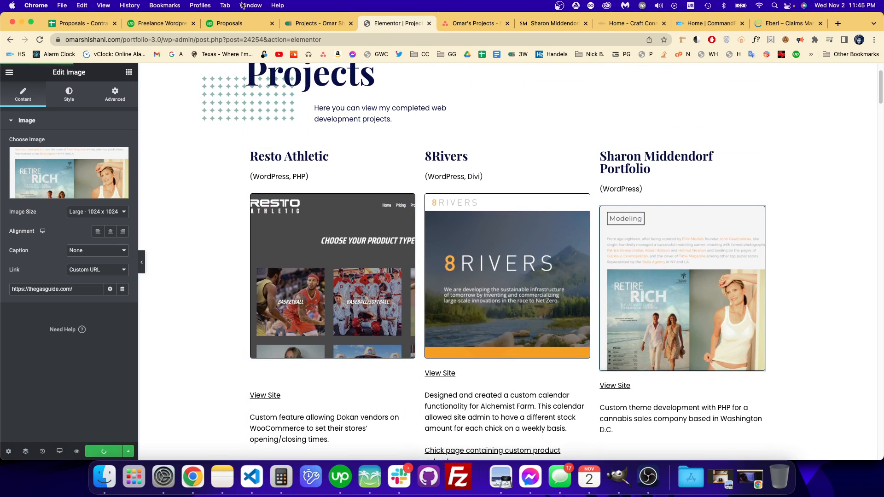
{"action": "left_click", "coordinate": [297, 29]}
{"action": "left_click", "coordinate": [40, 40]}
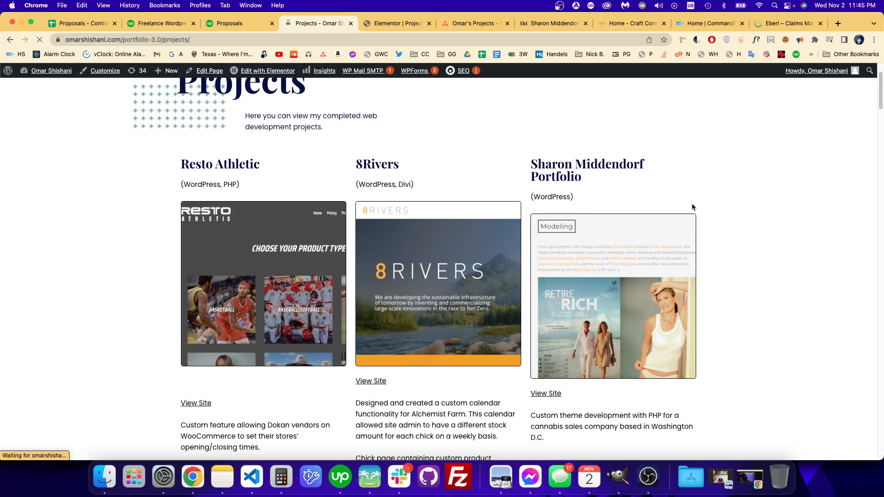
Step: Inspect the third project's new image on the live page for its rendered and intrinsic dimensions
{"action": "key", "text": "super+shift+c"}
{"action": "left_click", "coordinate": [593, 261]}
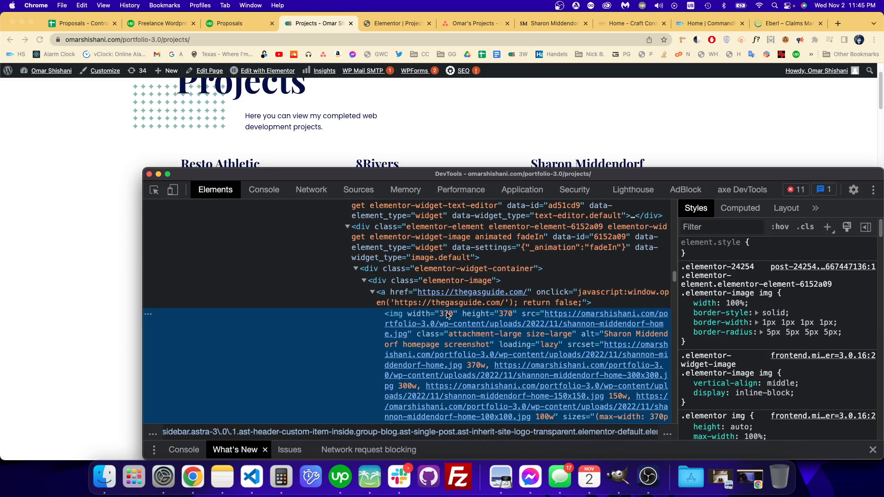
{"action": "mouse_move", "coordinate": [486, 321]}
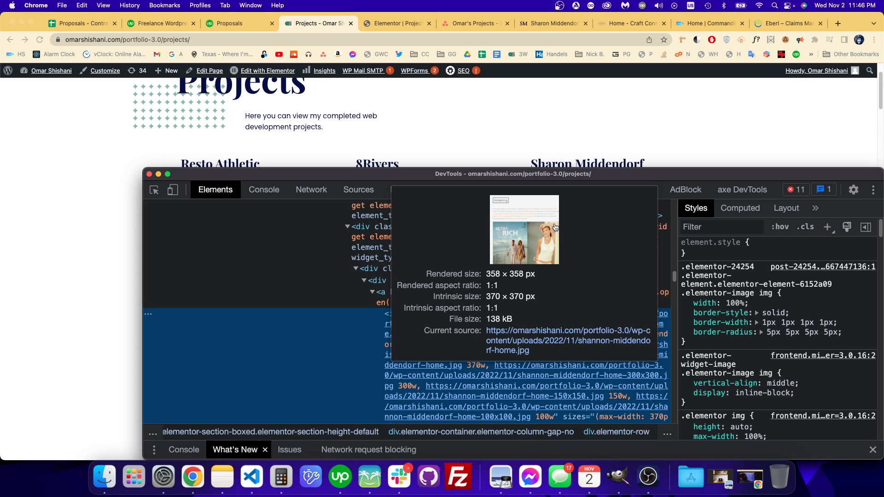
{"action": "left_click", "coordinate": [114, 248]}
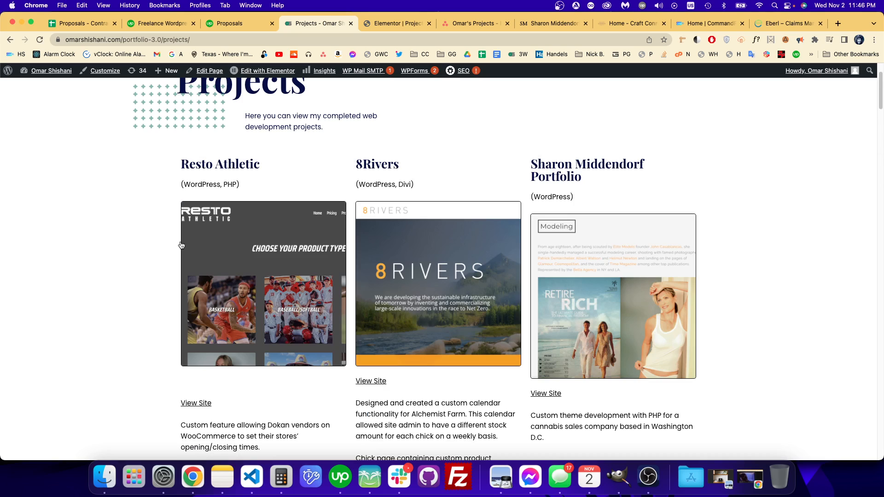
{"action": "scroll", "coordinate": [757, 245], "scroll_direction": "down", "scroll_amount": 4}
{"action": "scroll", "coordinate": [758, 249], "scroll_direction": "up", "scroll_amount": 5}
{"action": "scroll", "coordinate": [758, 249], "scroll_direction": "down", "scroll_amount": 3}
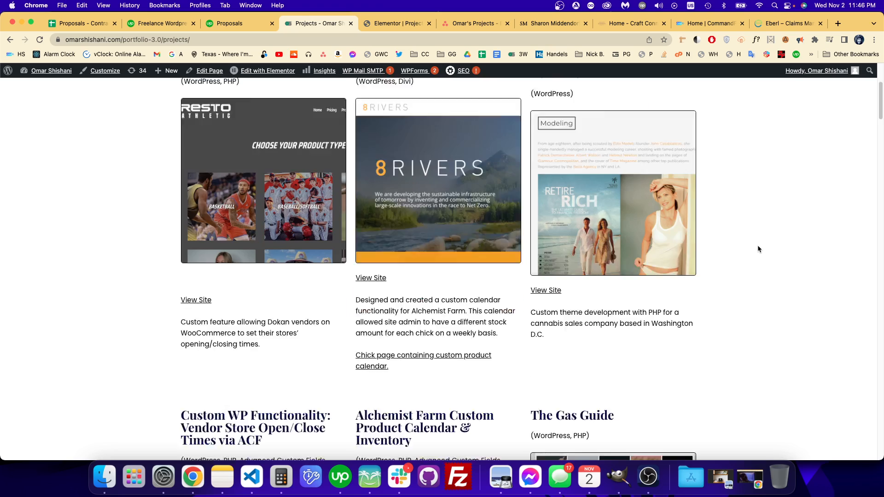
{"action": "scroll", "coordinate": [758, 249], "scroll_direction": "up", "scroll_amount": 2}
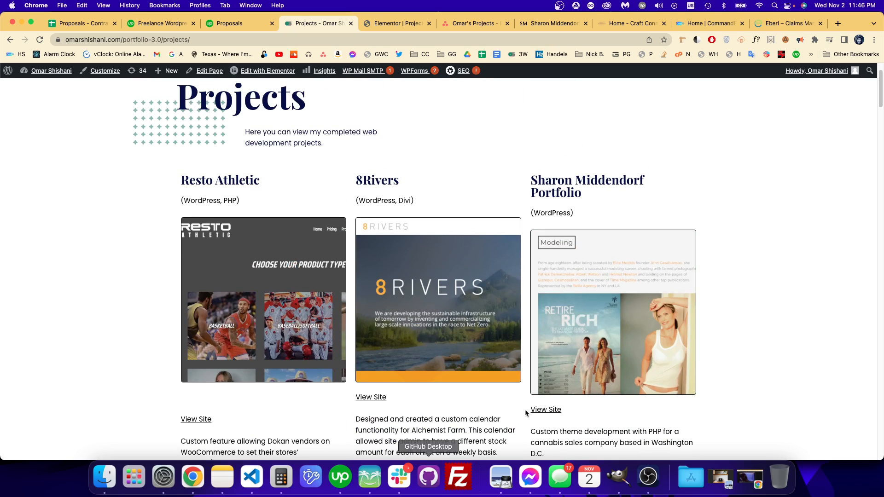
{"action": "left_click", "coordinate": [662, 489]}
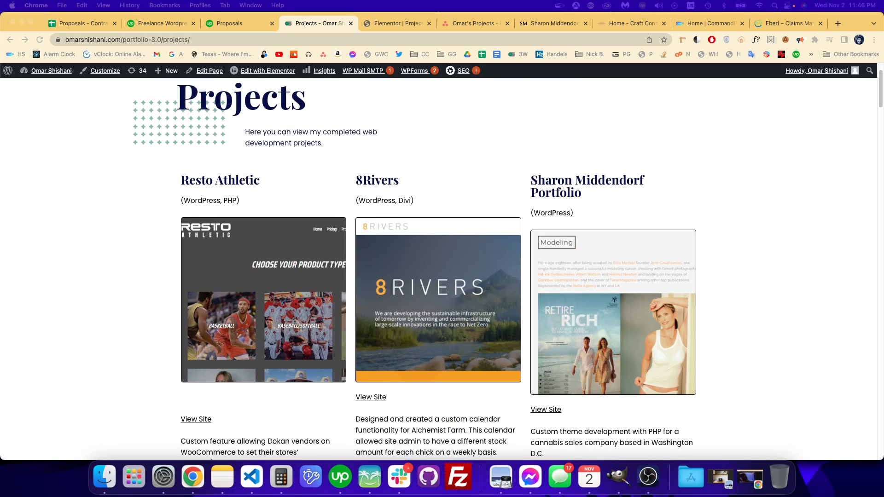